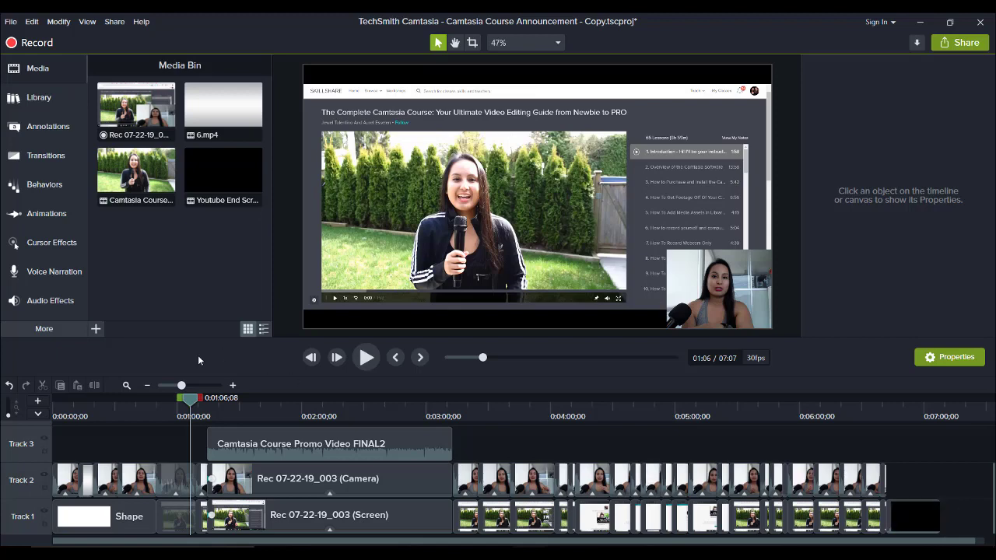
Review the preview playback, then return the playhead to about 1:05.
drag(163, 440, 955, 527)
click(99, 441)
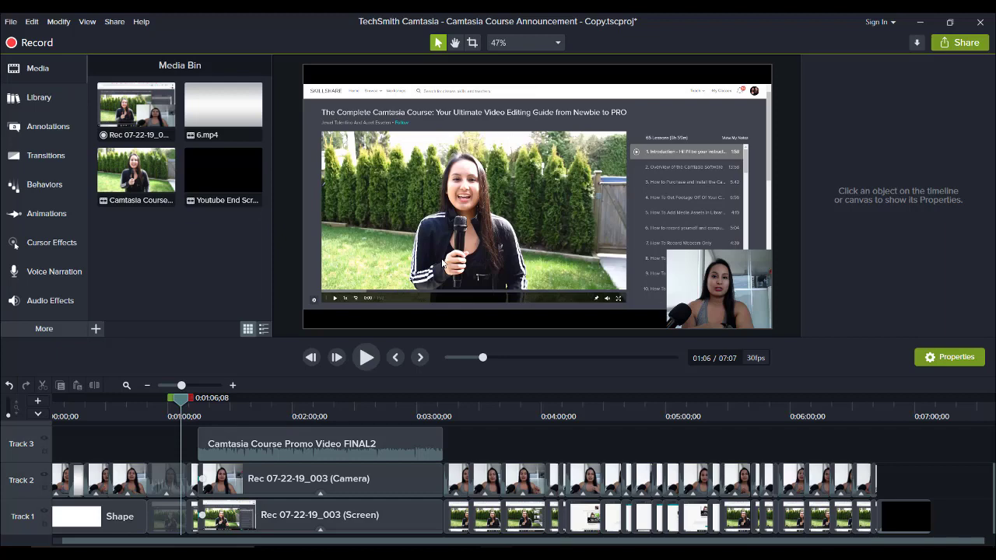
click(363, 361)
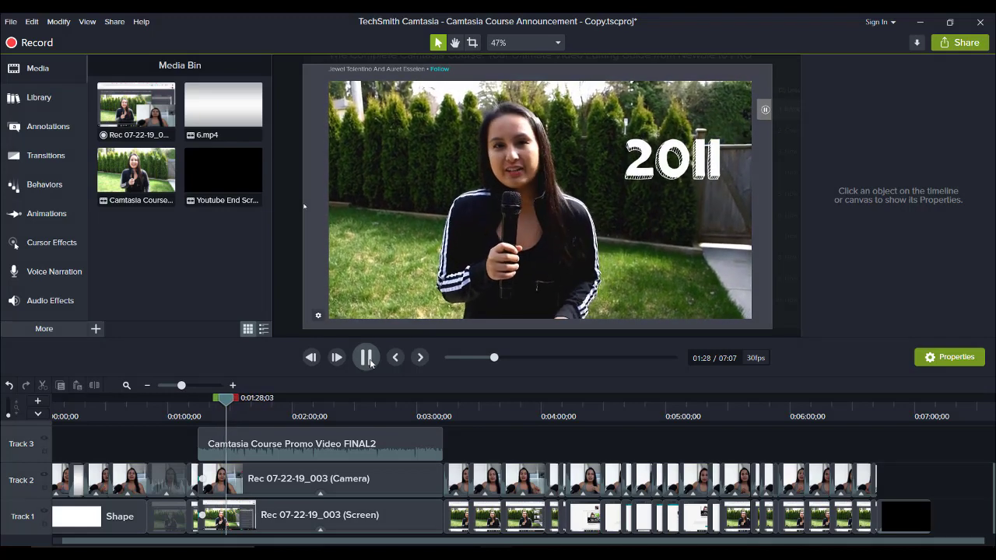
click(366, 358)
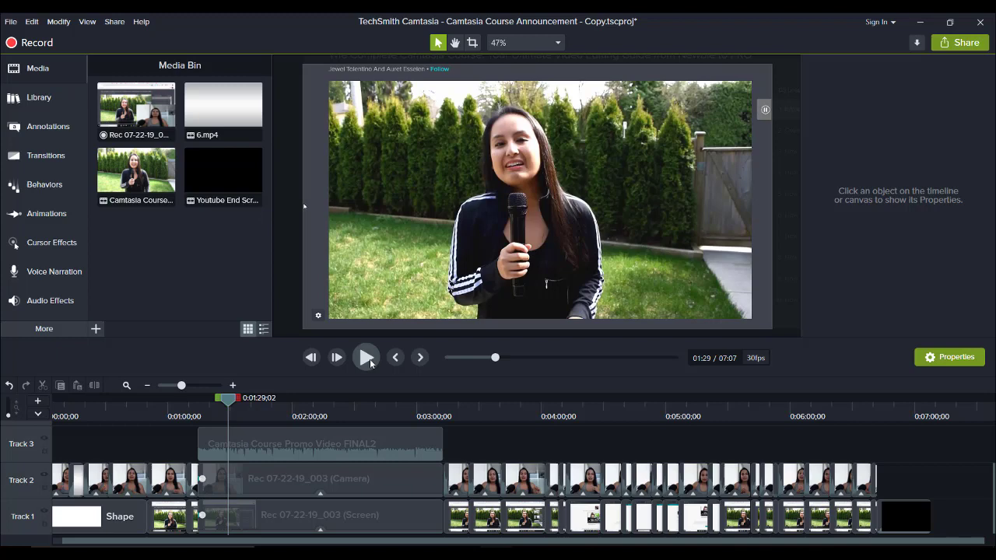
click(204, 417)
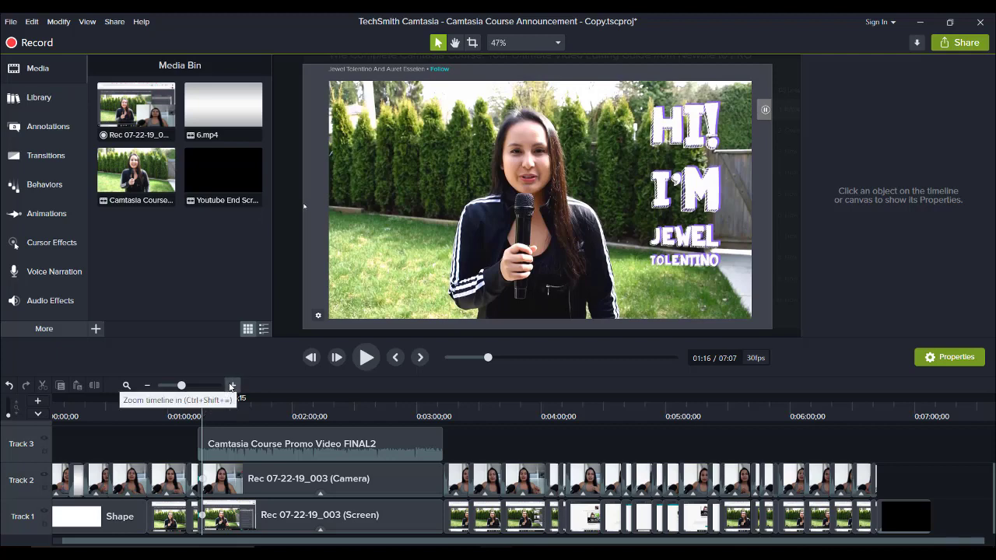
mouse_move(200, 417)
mouse_down()
mouse_move(173, 417)
mouse_move(192, 417)
mouse_up()
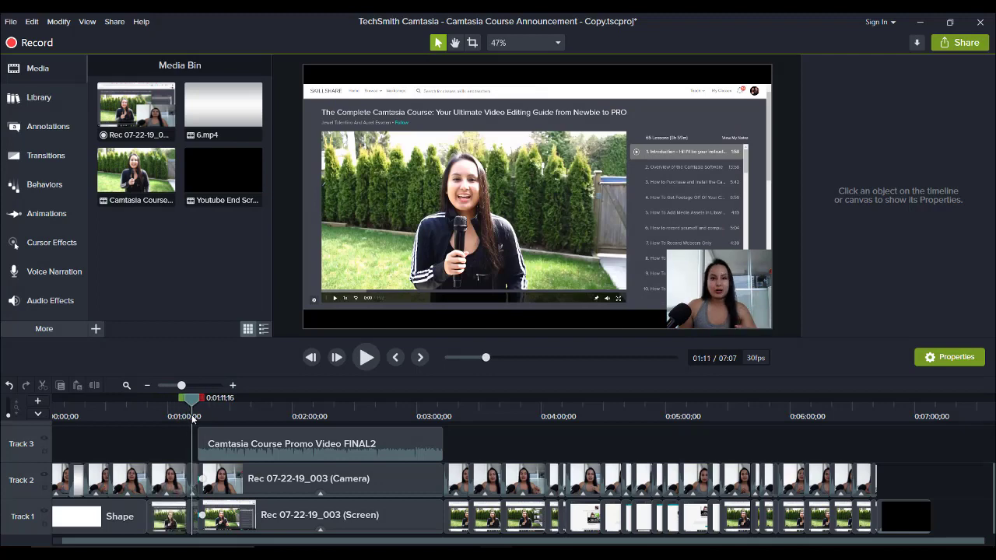
Zoom the timeline in and move the FINAL2 audio clip later, to near 0:03:00.
click(232, 385)
click(221, 445)
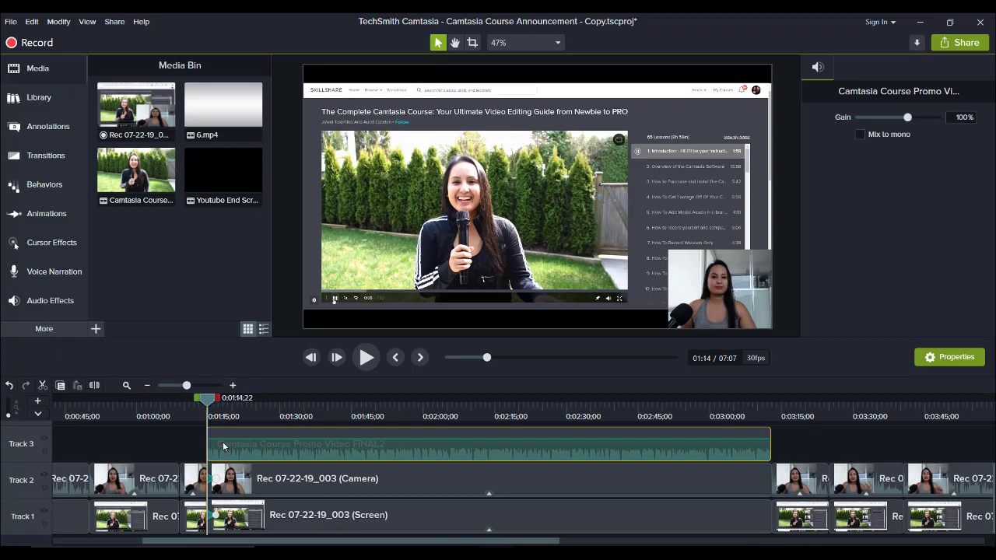
drag(222, 445, 749, 446)
drag(207, 399, 221, 399)
Show the Track 1 screen recording's audio waveform, adjust its volume, and return the playhead to about 1:16.
click(297, 485)
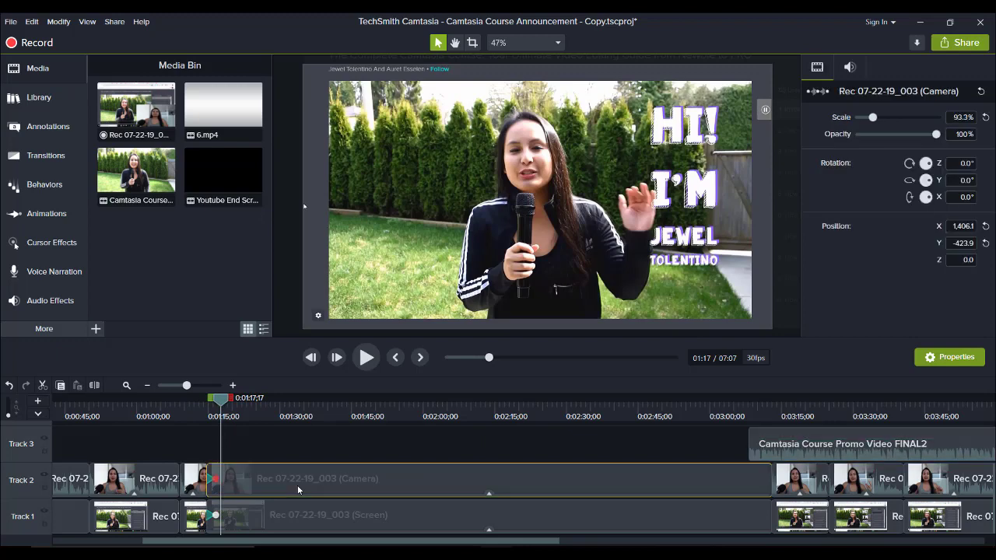
right_click(302, 486)
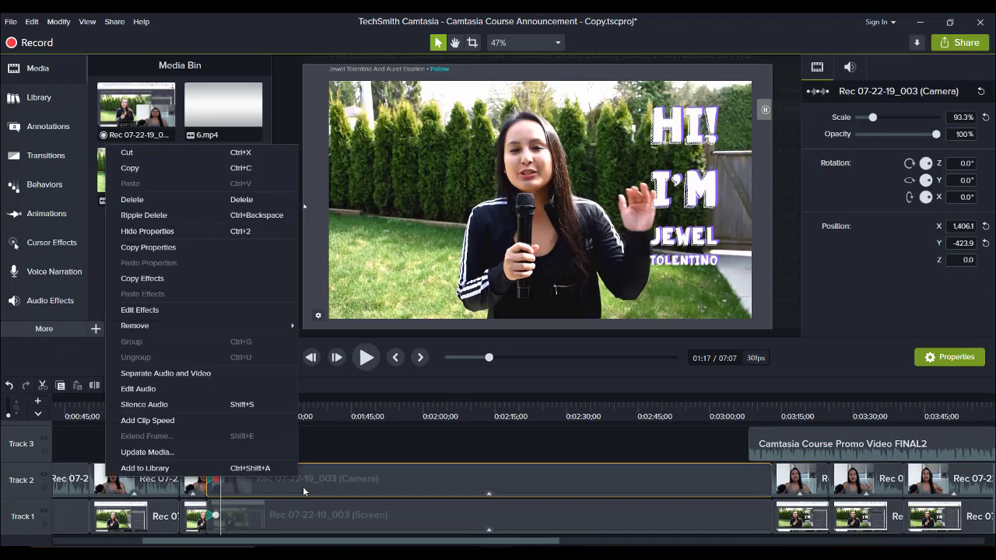
right_click(297, 509)
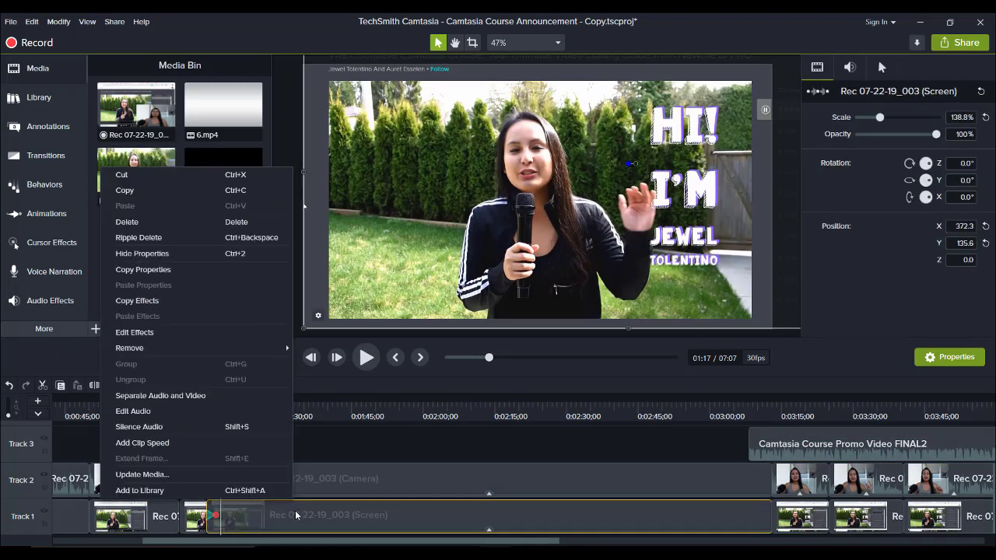
click(151, 414)
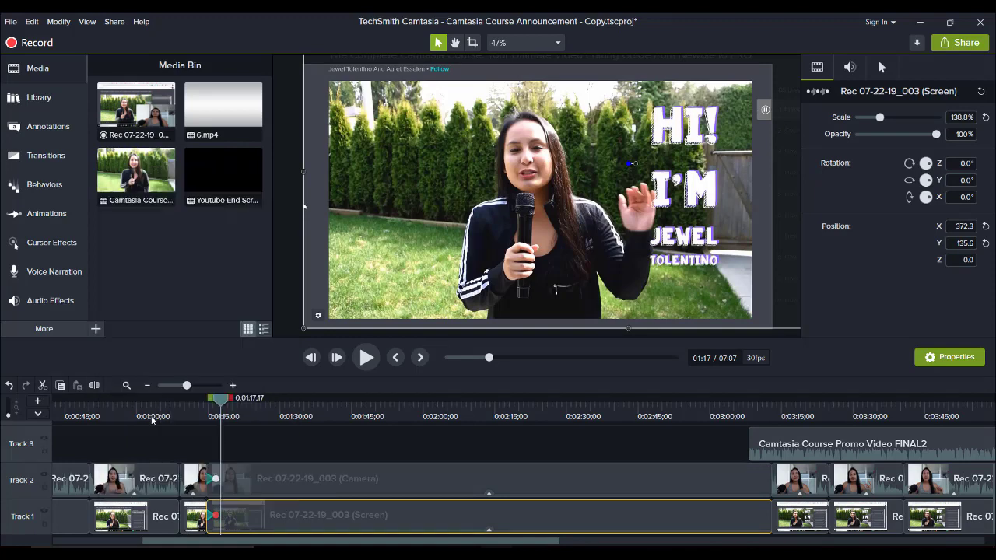
drag(273, 529, 269, 515)
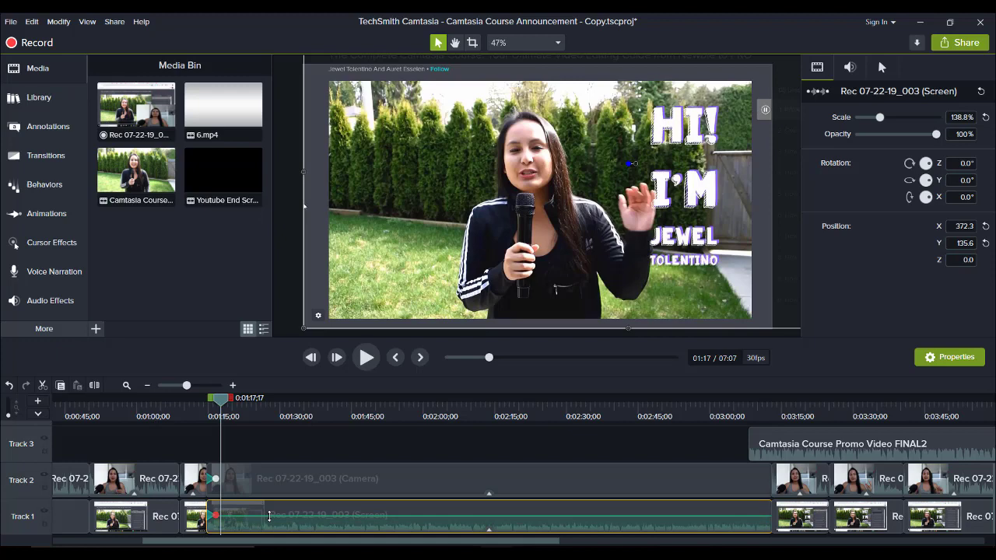
drag(222, 404, 203, 405)
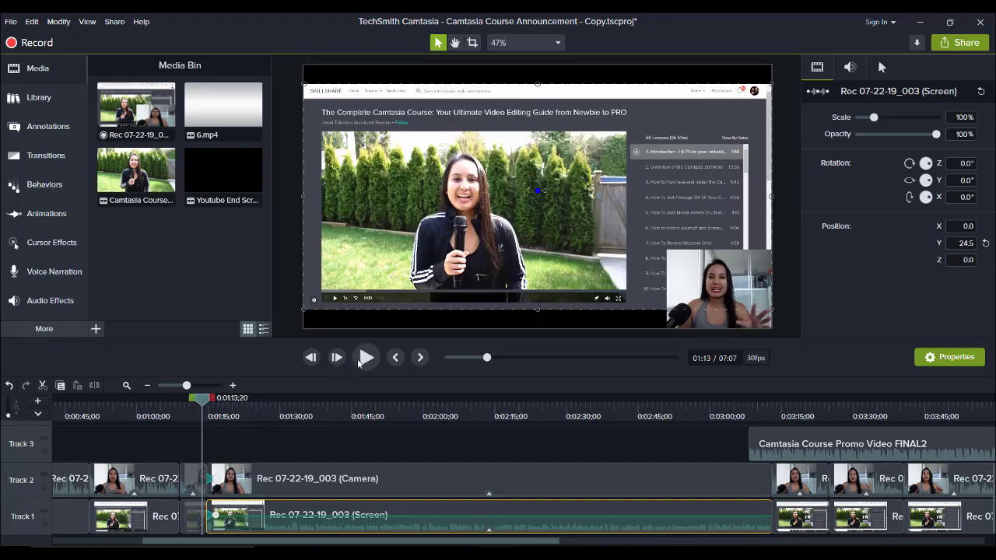
click(363, 360)
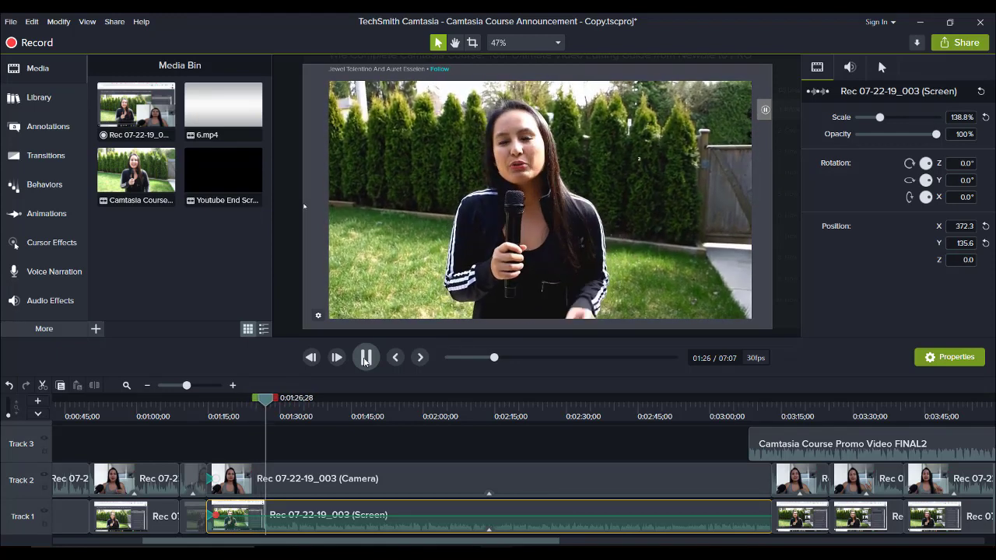
click(365, 358)
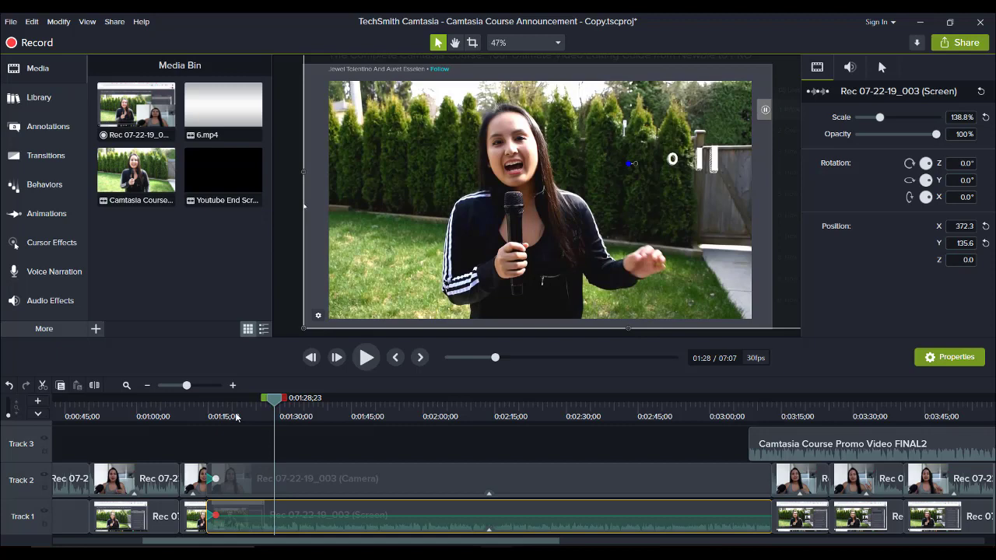
click(366, 358)
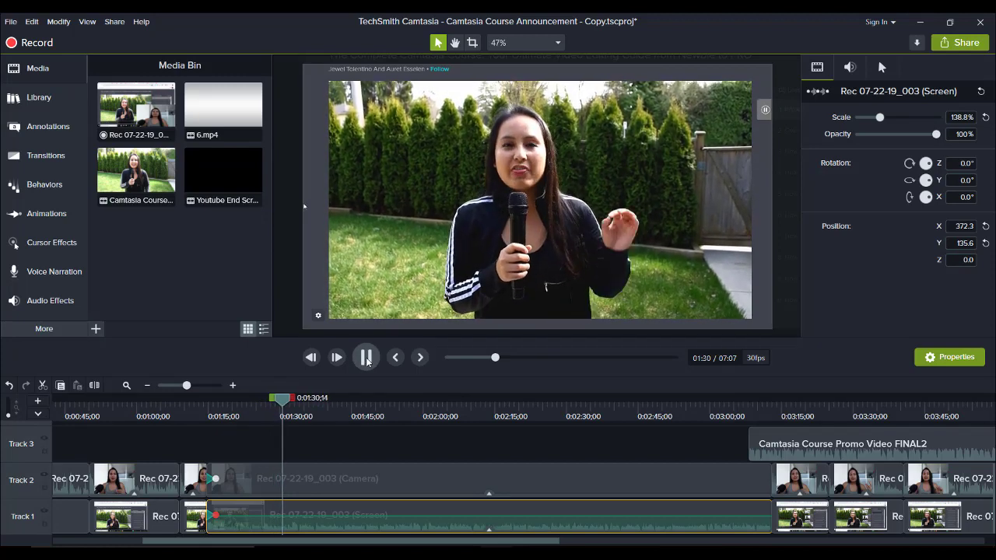
click(366, 358)
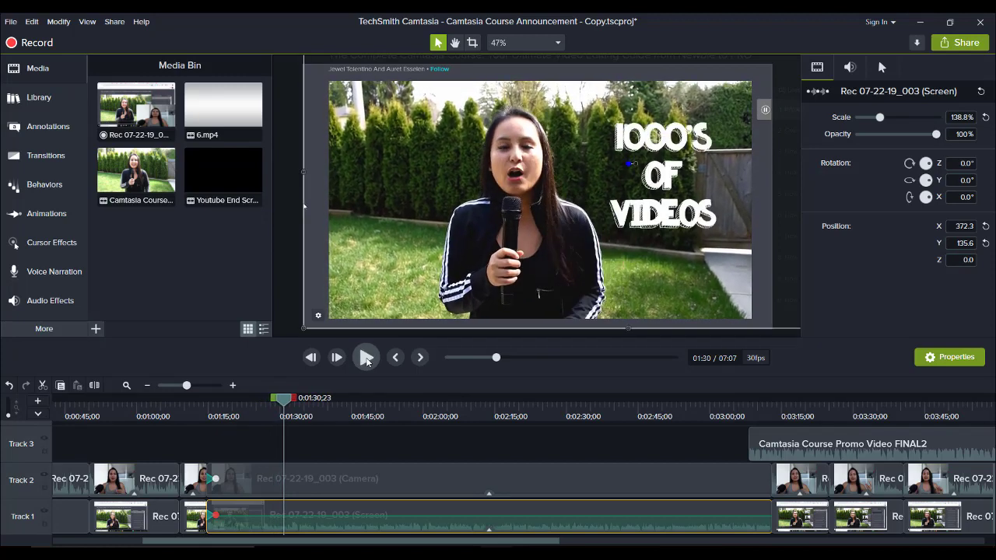
click(144, 417)
click(365, 357)
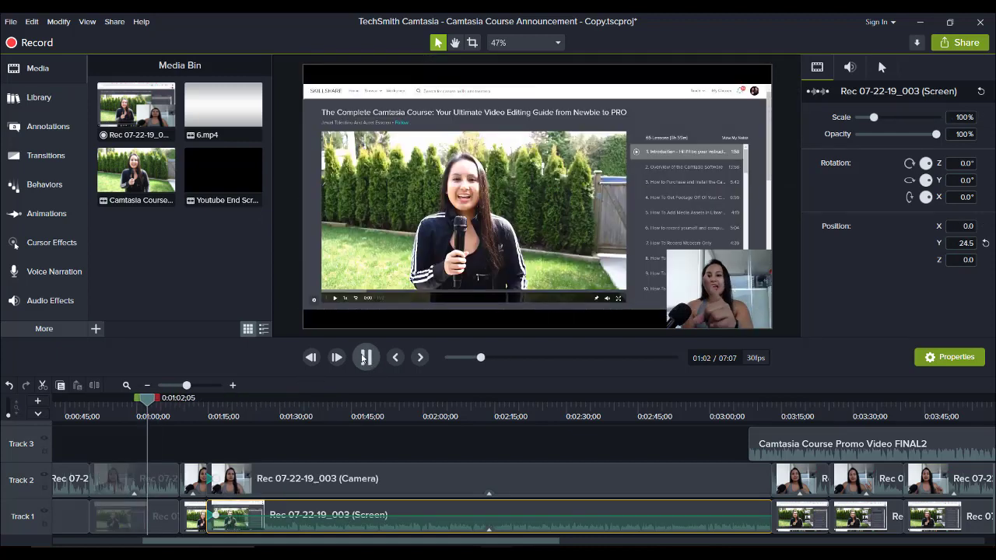
click(365, 358)
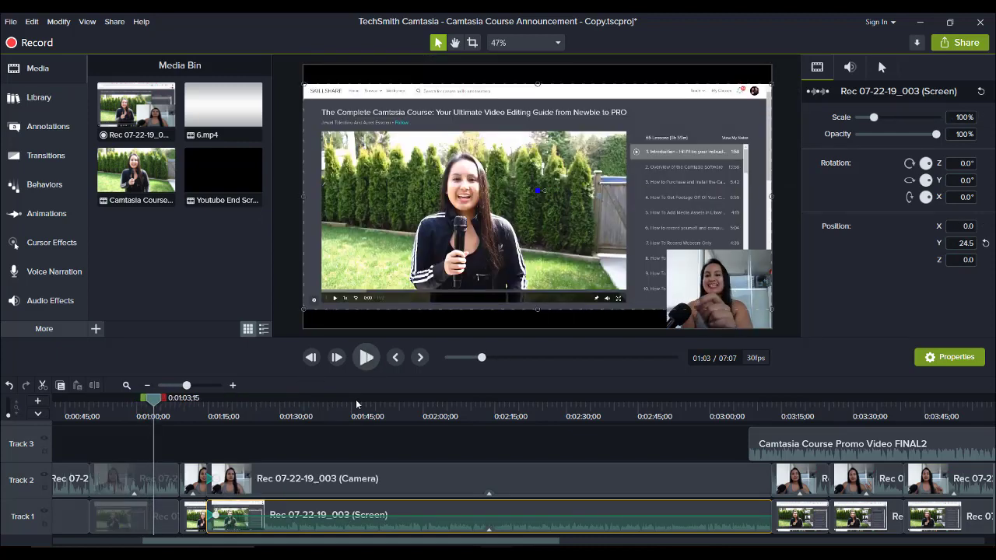
click(243, 413)
click(365, 357)
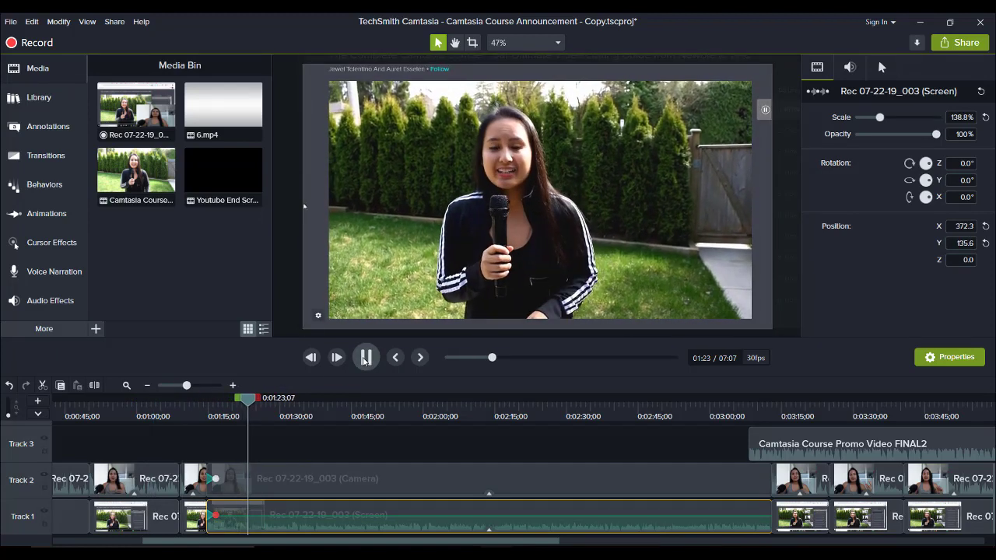
click(365, 357)
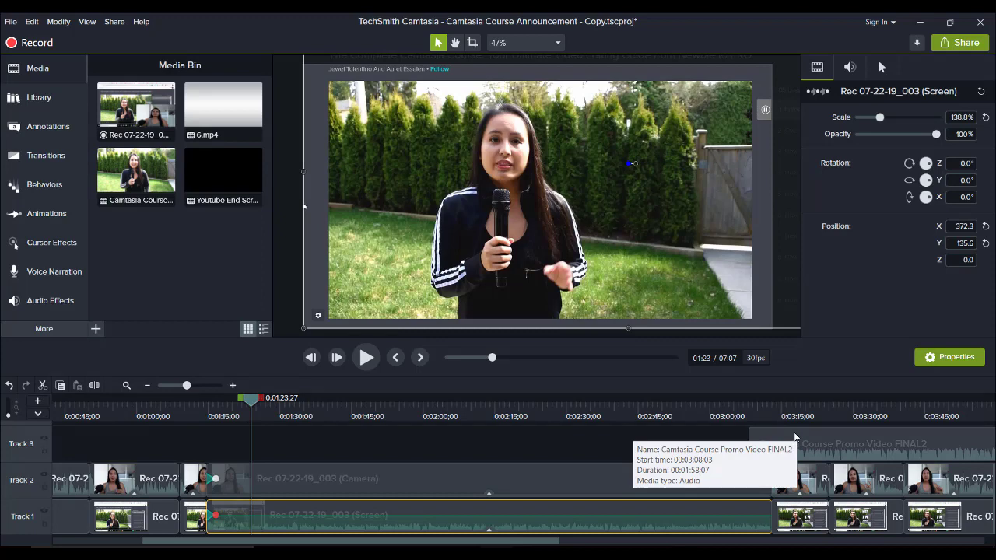
Shift the FINAL2 audio clip earlier on Track 3 and select the promo video in the Media Bin.
drag(794, 437, 703, 445)
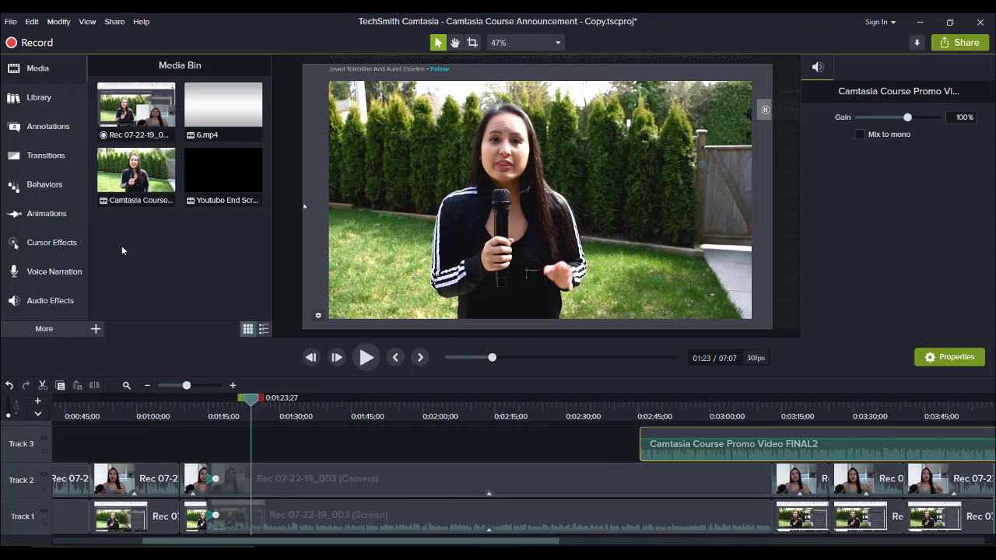
mouse_move(226, 417)
mouse_down()
mouse_move(191, 416)
mouse_move(219, 417)
mouse_up()
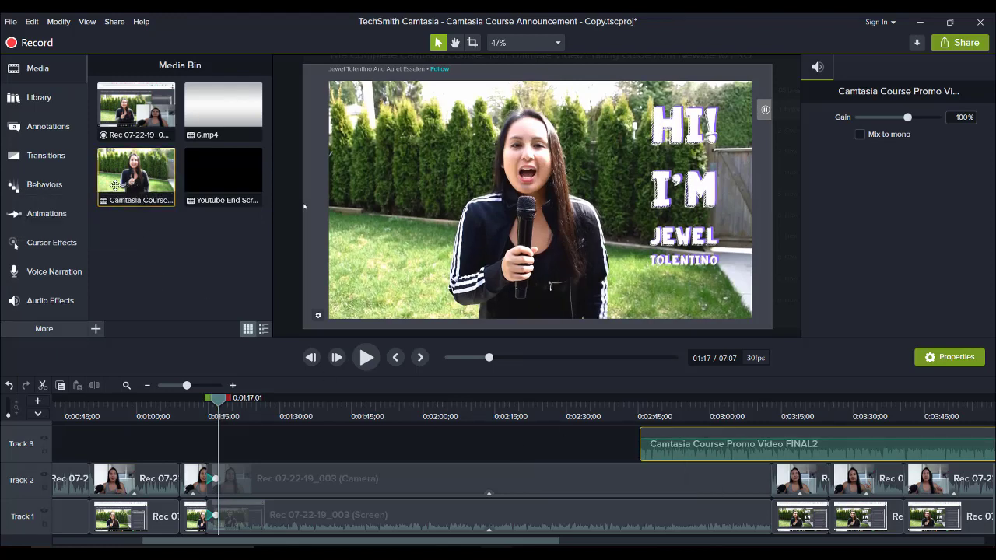
click(155, 168)
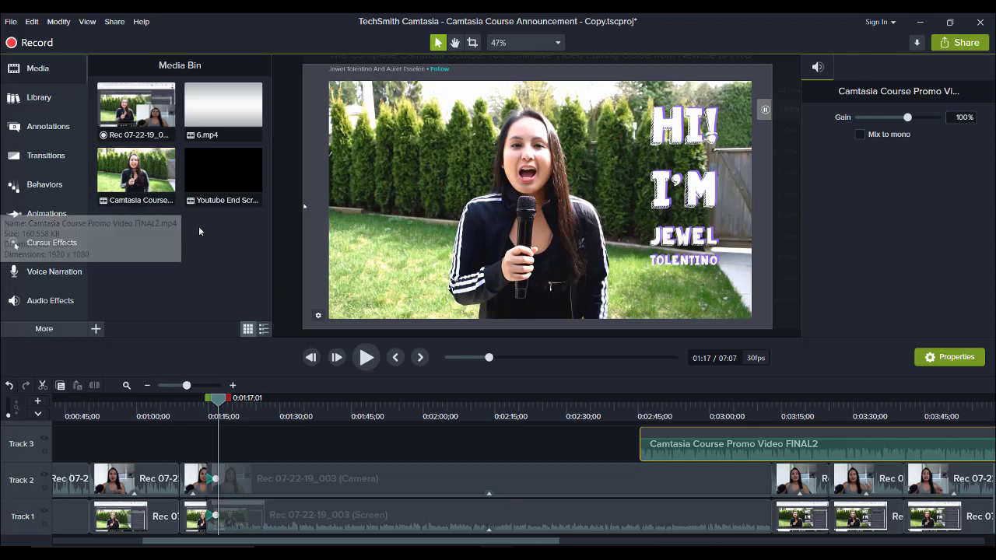
click(244, 414)
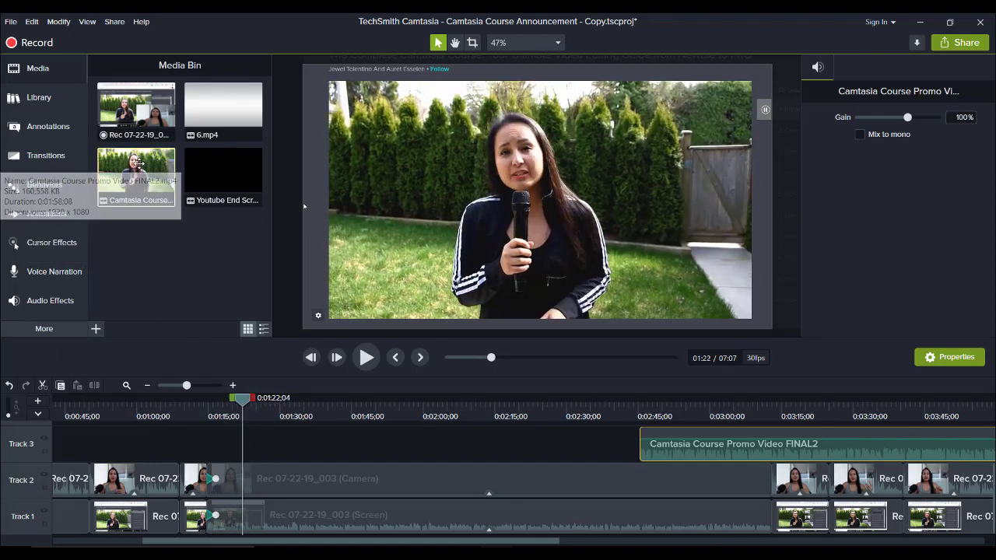
click(167, 182)
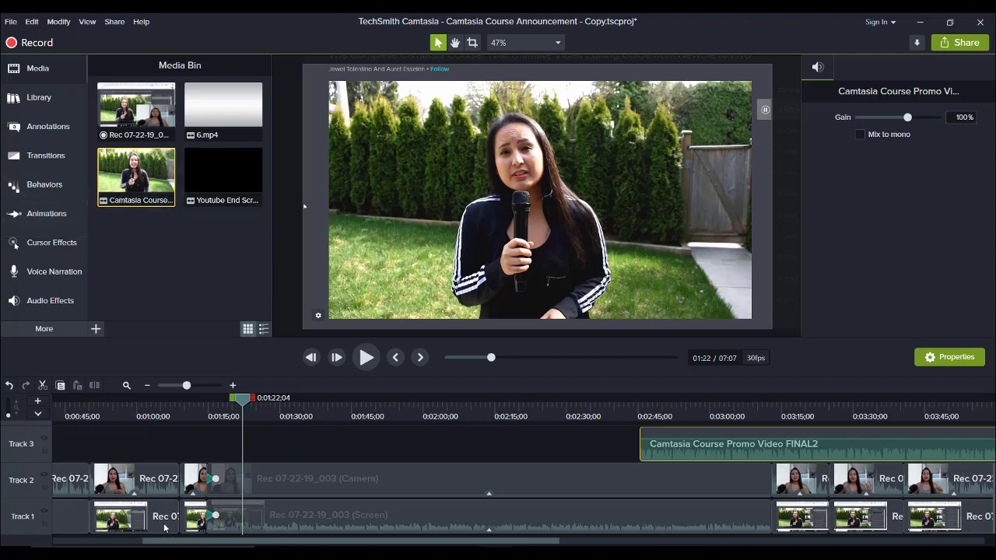
Place the FINAL2 promo video on a new Track 4 and check alignment between 1:14 and 1:42.
scroll(165, 527, up, 2)
drag(136, 175, 313, 416)
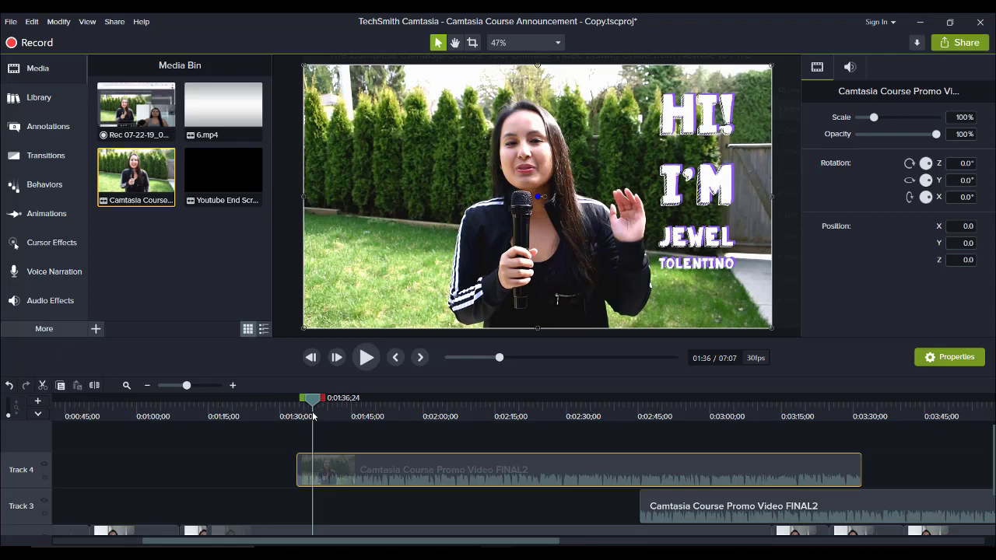
scroll(281, 459, down, 1)
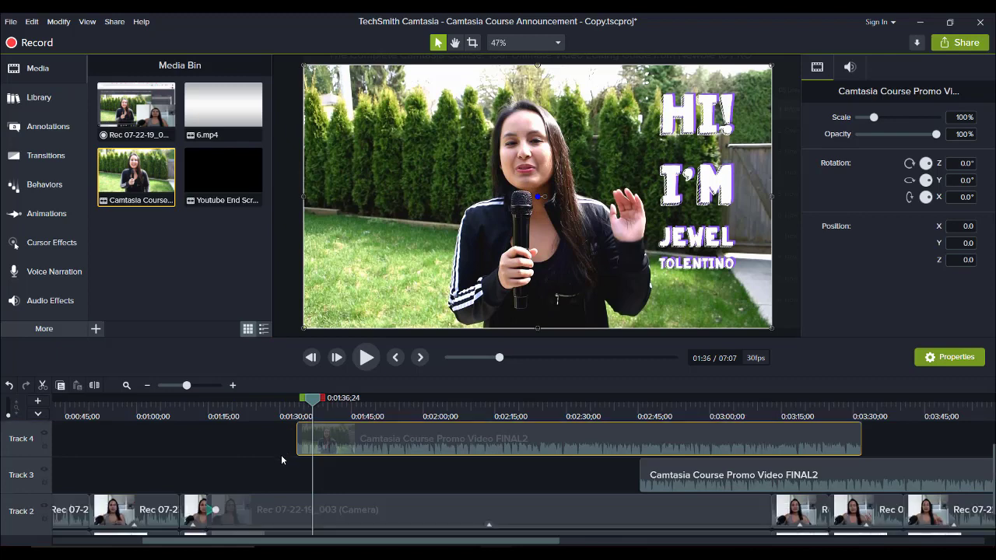
scroll(233, 463, down, 1)
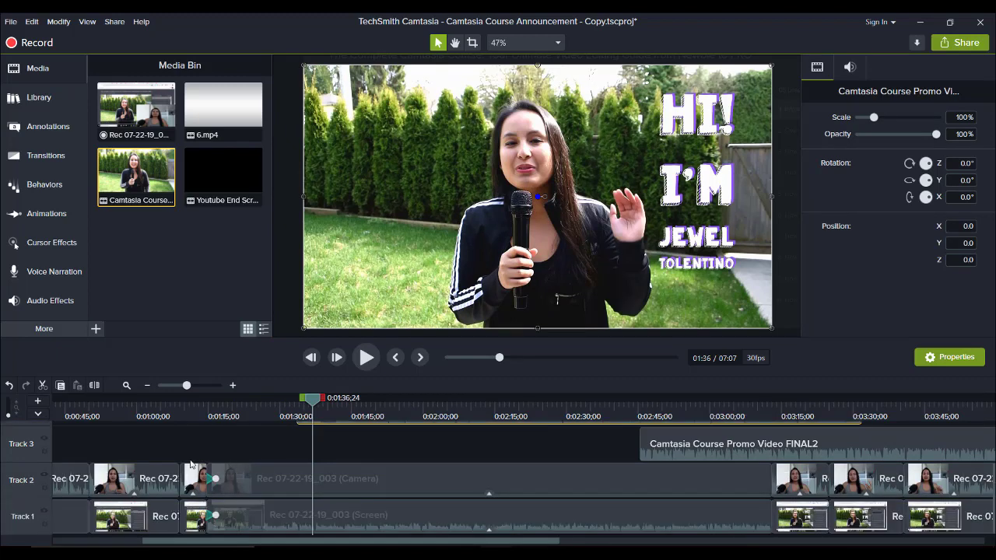
click(209, 423)
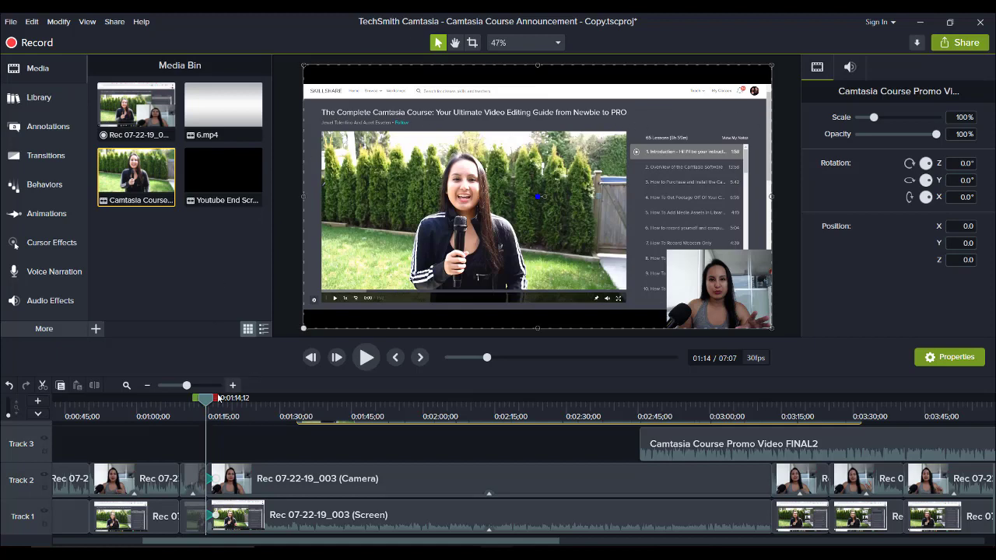
drag(205, 402, 237, 399)
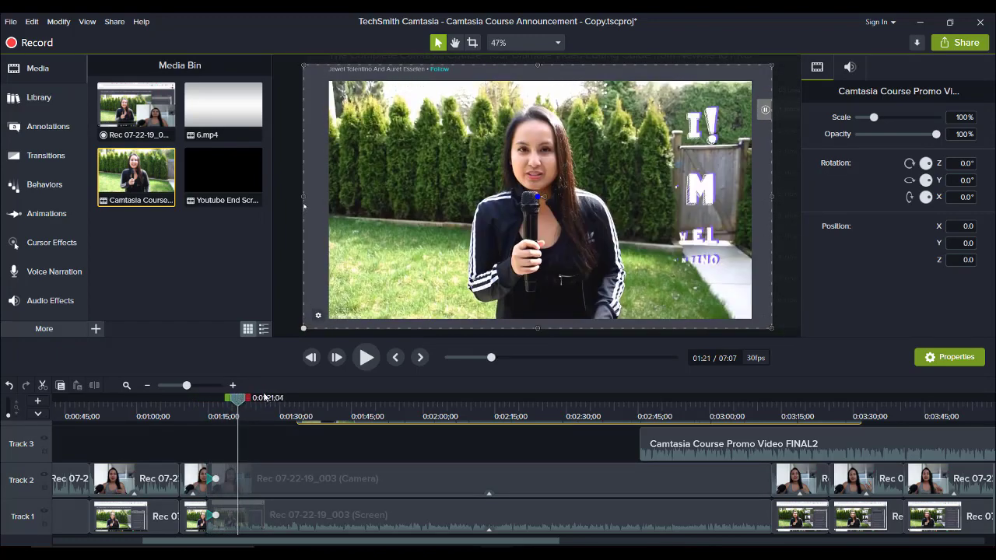
click(340, 406)
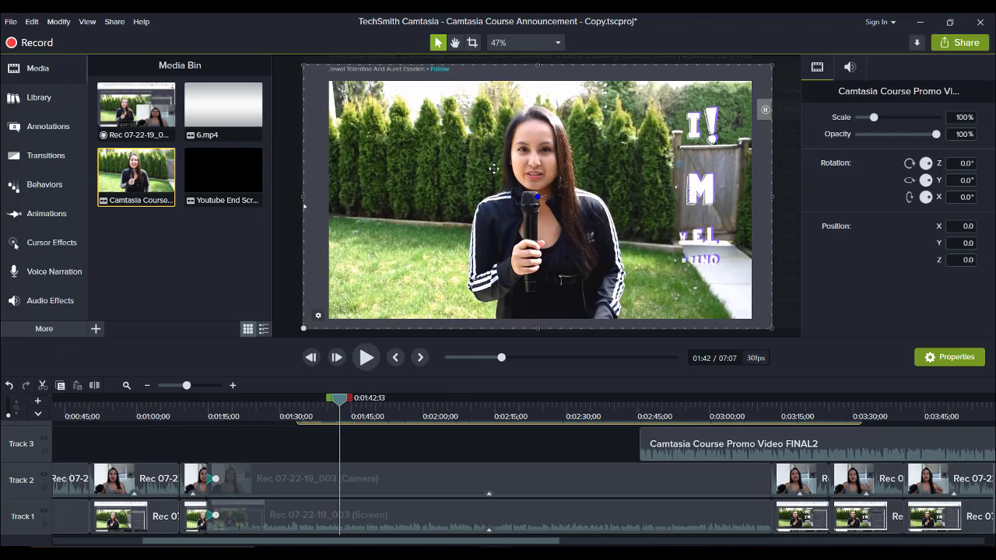
click(311, 410)
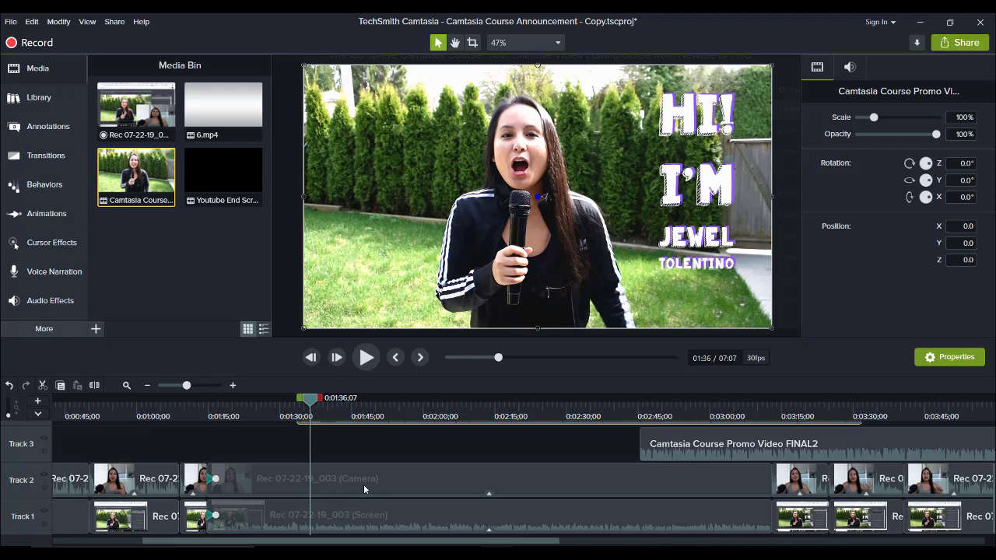
drag(355, 437, 357, 448)
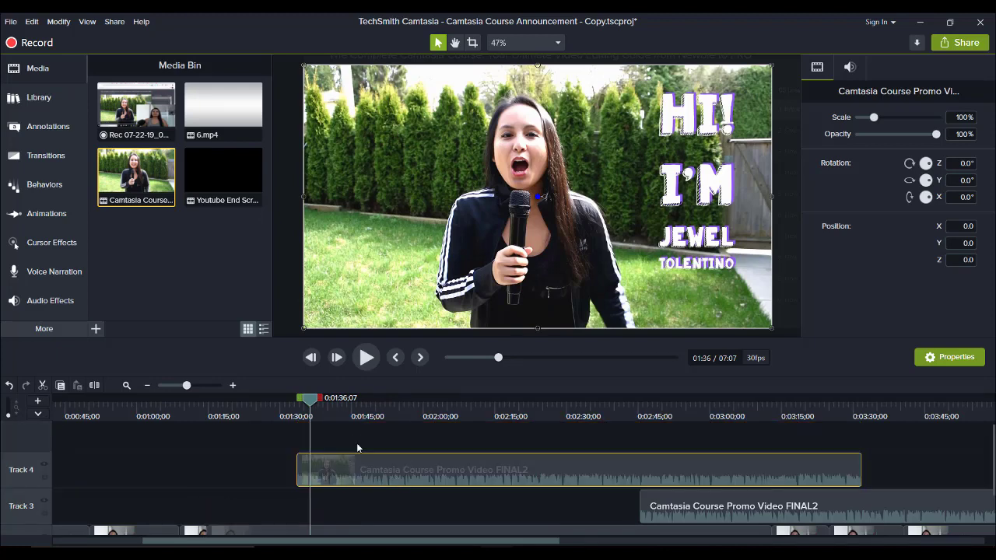
drag(466, 476, 441, 465)
right_click(429, 475)
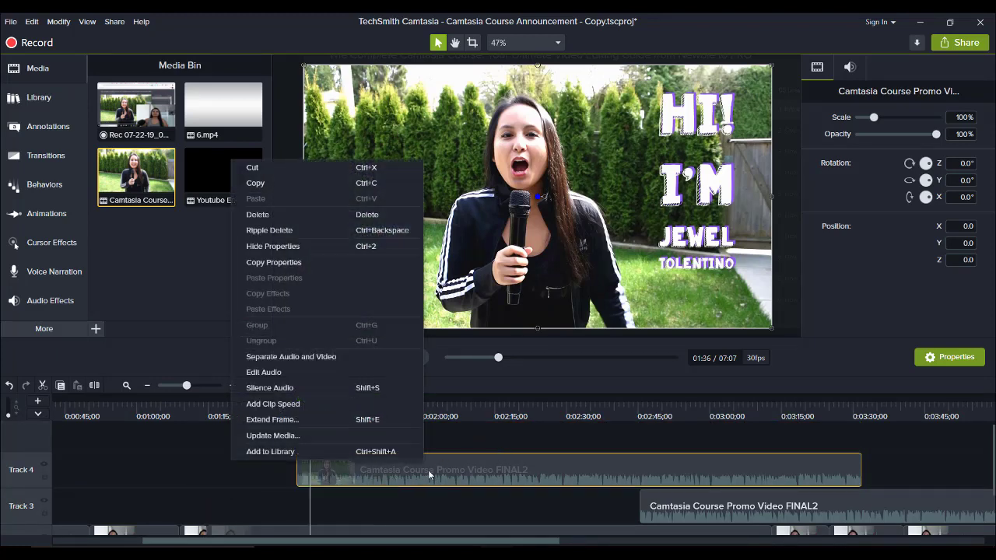
click(259, 357)
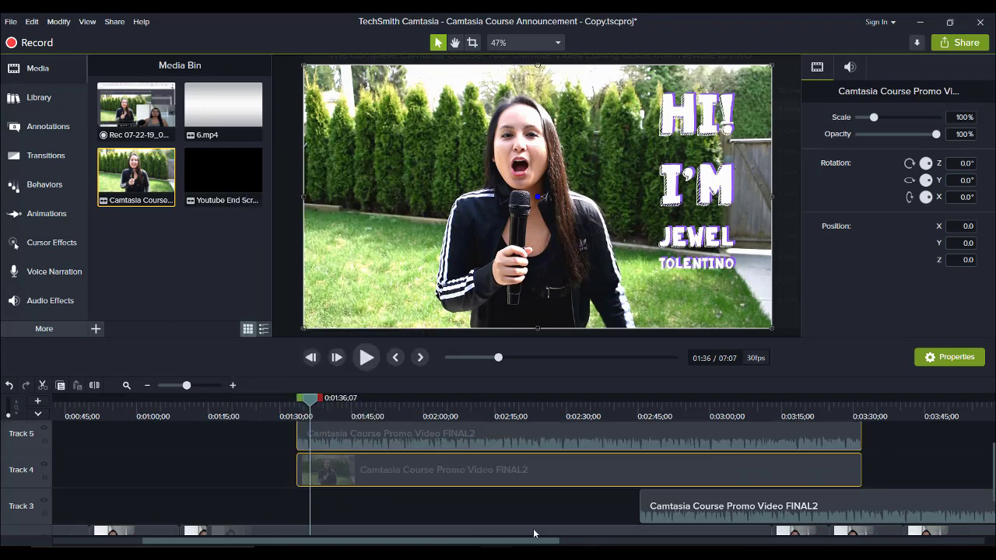
click(465, 440)
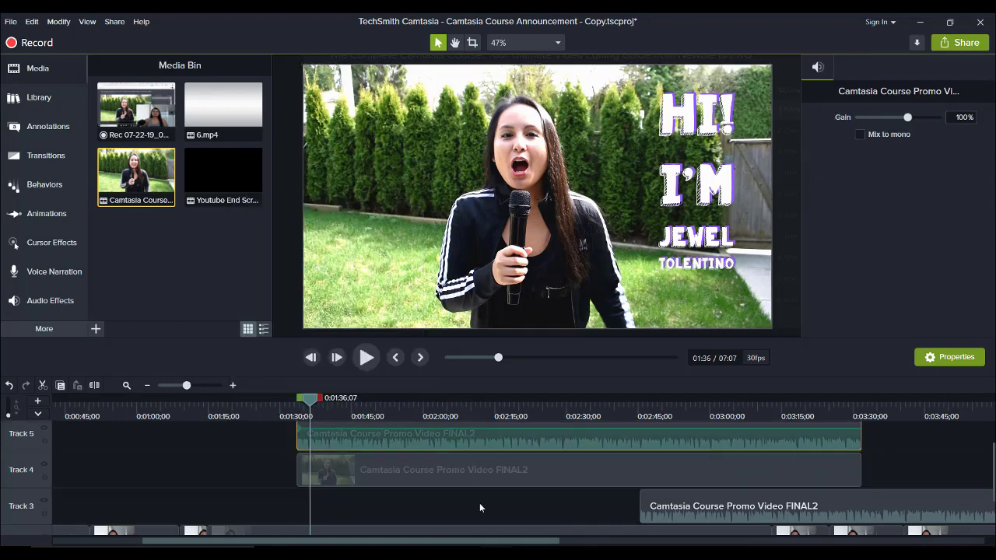
click(673, 504)
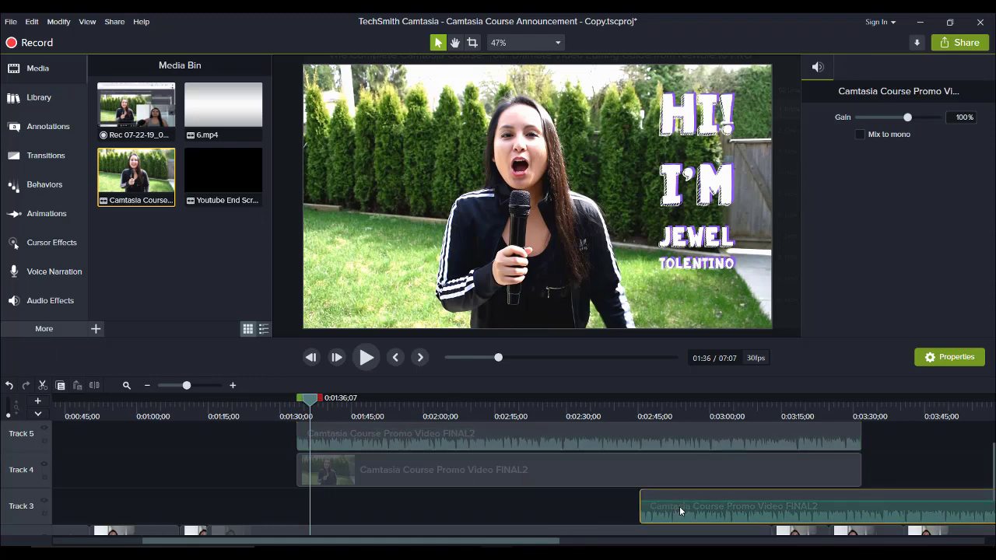
click(914, 447)
click(725, 441)
key(Delete)
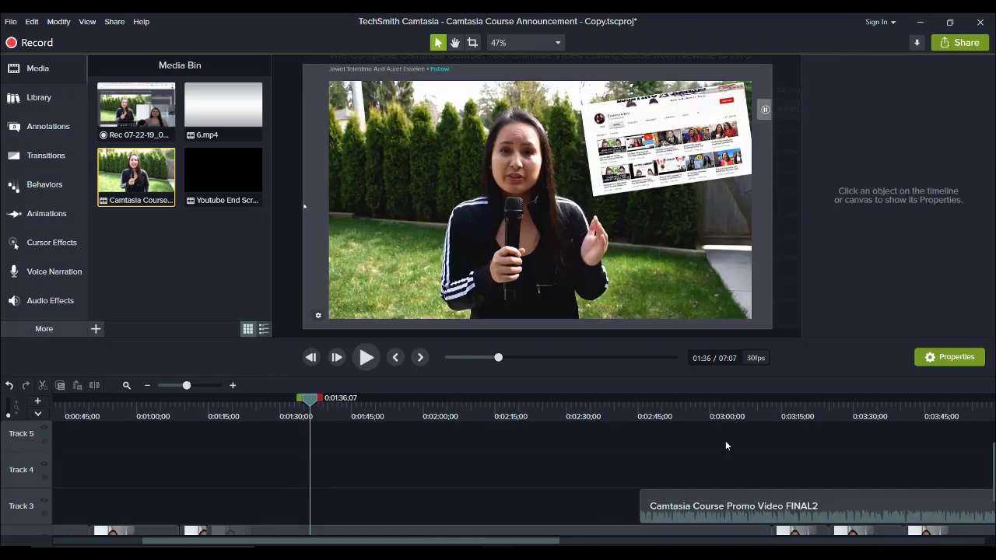
Drag the Track 3 promo audio left so it starts with the recordings at 0:01:14;18.
scroll(693, 471, down, 1)
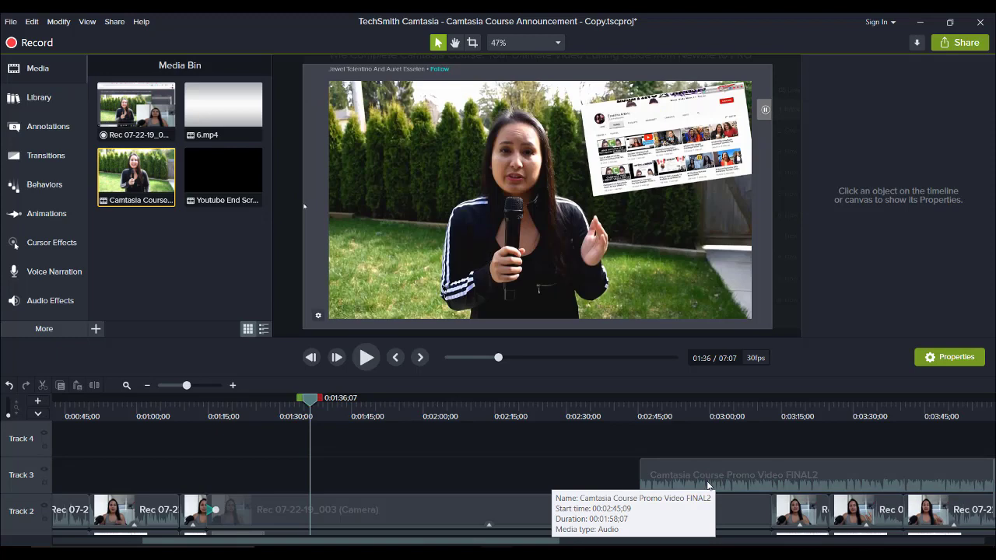
click(658, 480)
drag(658, 480, 341, 485)
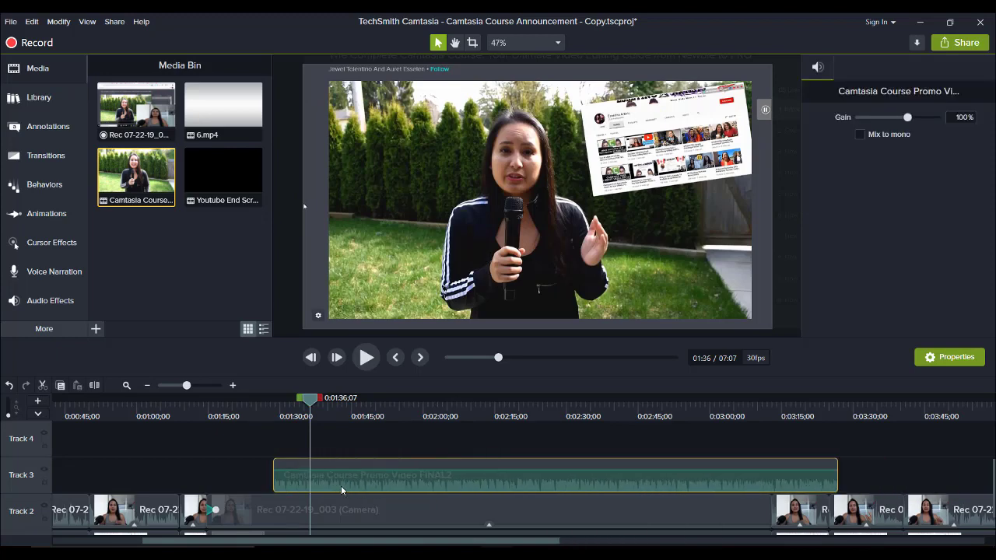
scroll(339, 489, down, 1)
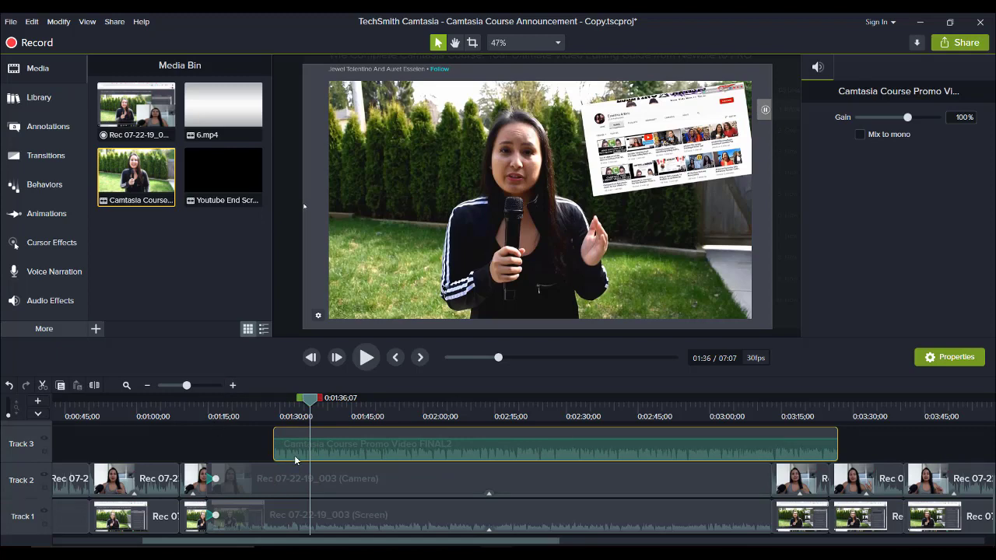
drag(294, 459, 229, 459)
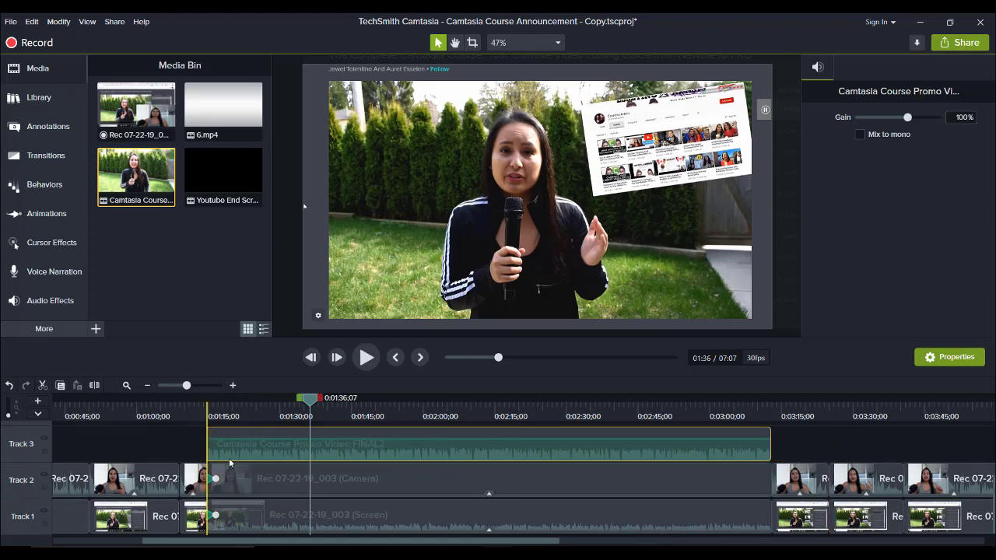
Zoom the timeline in closely on the clip starts, with the playhead at 1:14;24.
click(232, 385)
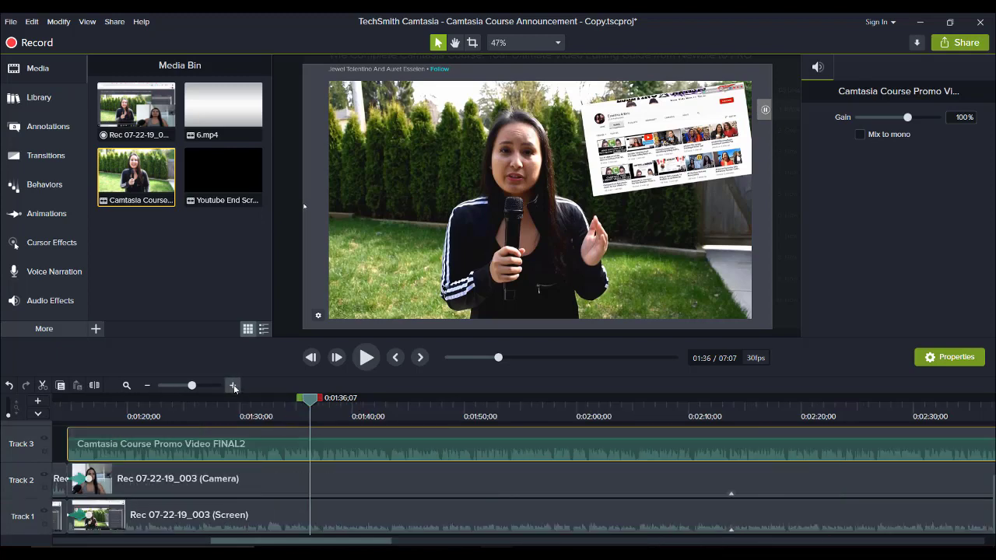
click(232, 385)
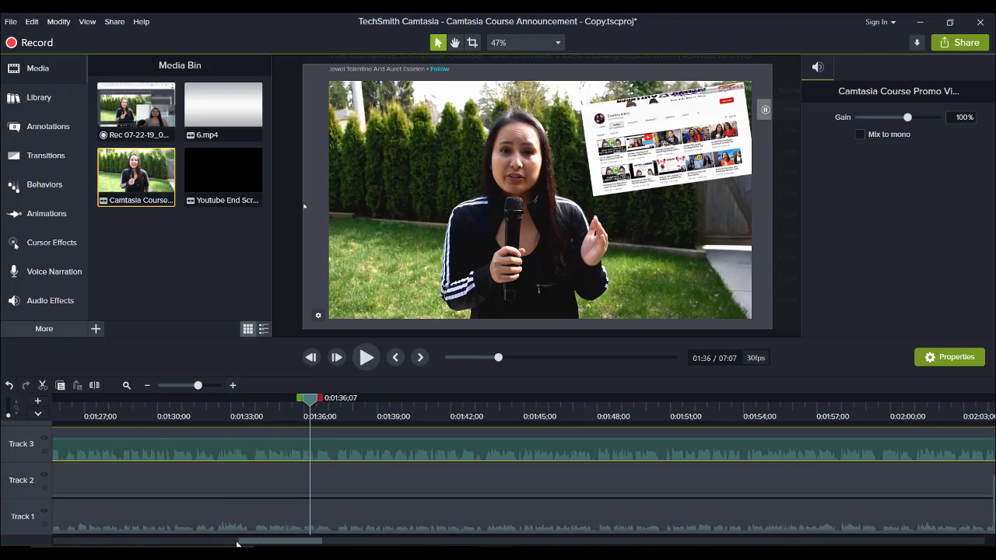
drag(237, 544, 210, 545)
click(301, 413)
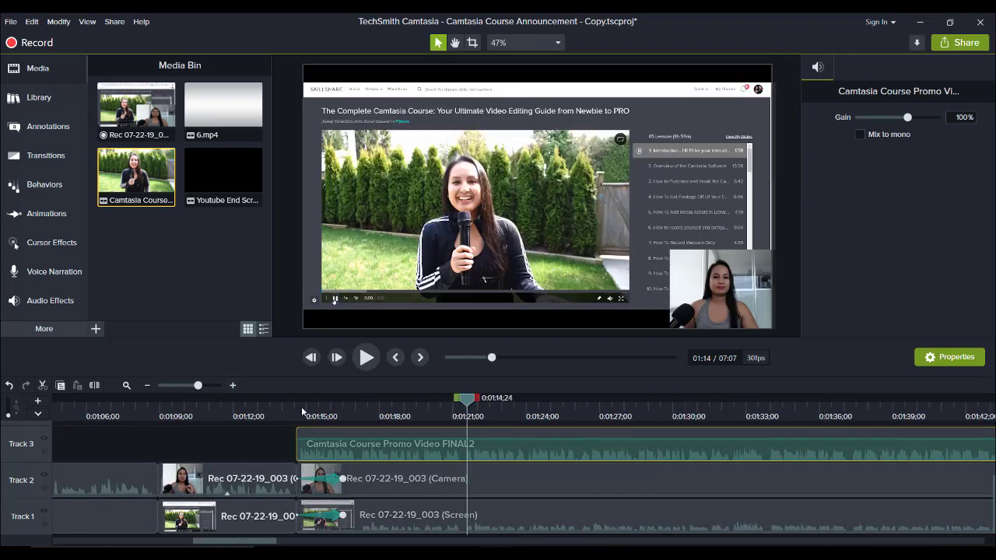
click(233, 385)
click(233, 385)
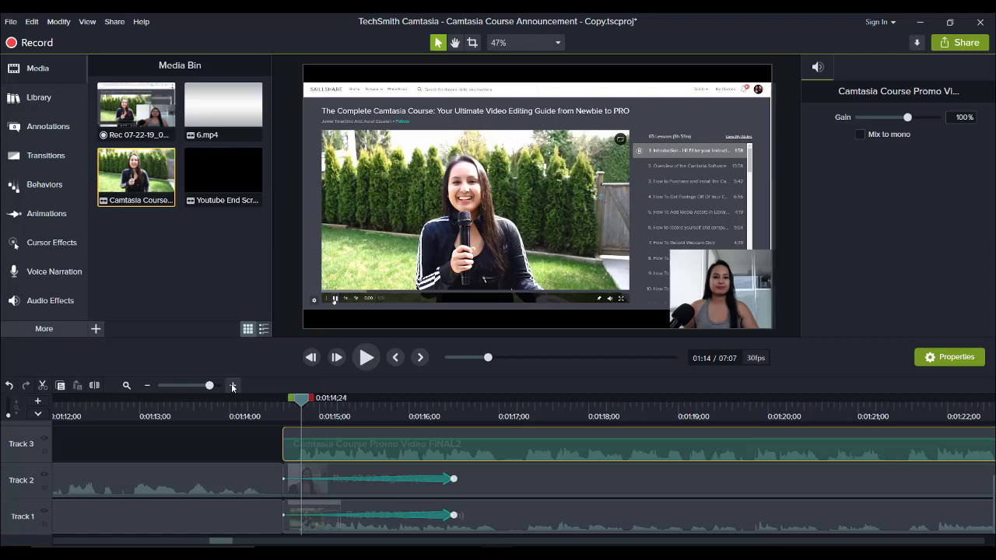
click(232, 385)
click(233, 385)
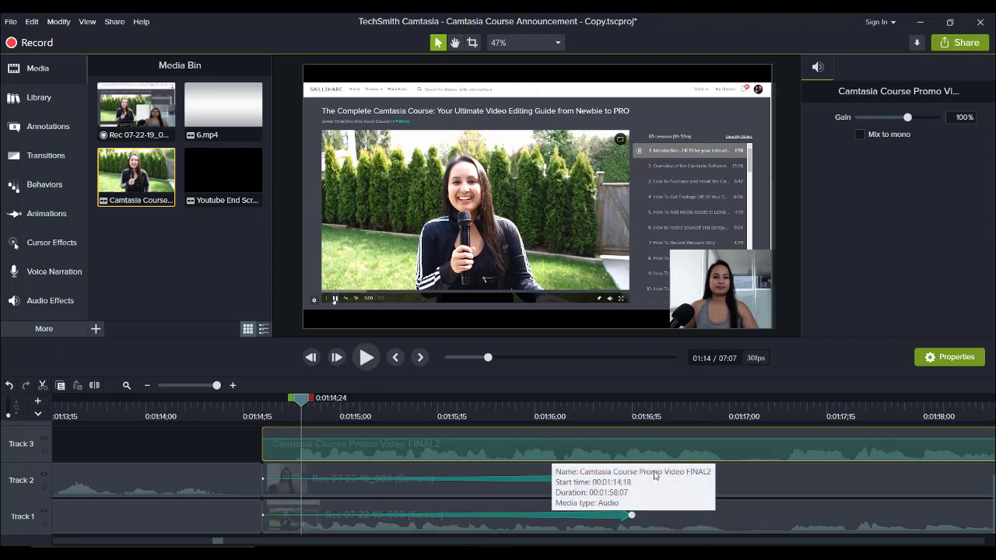
drag(301, 398, 295, 398)
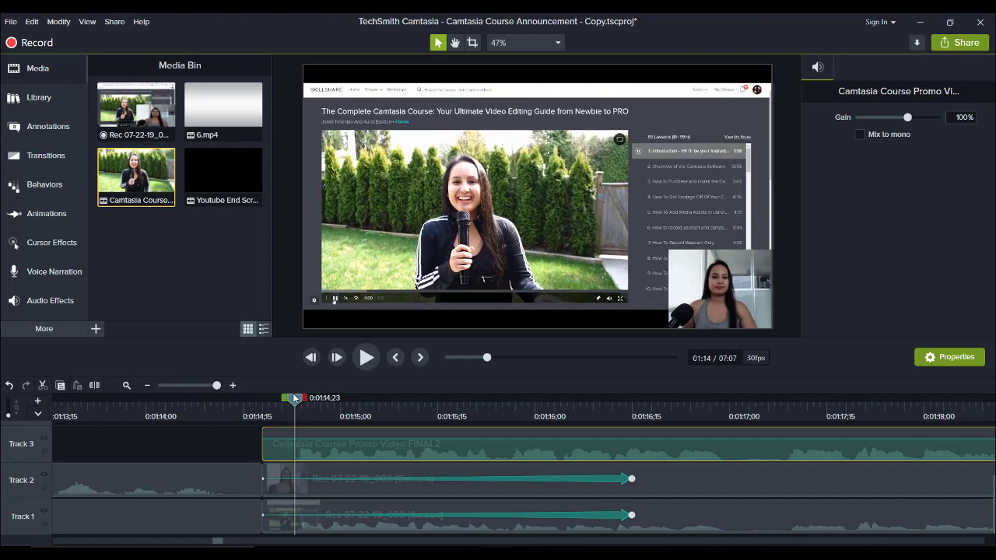
drag(296, 398, 276, 421)
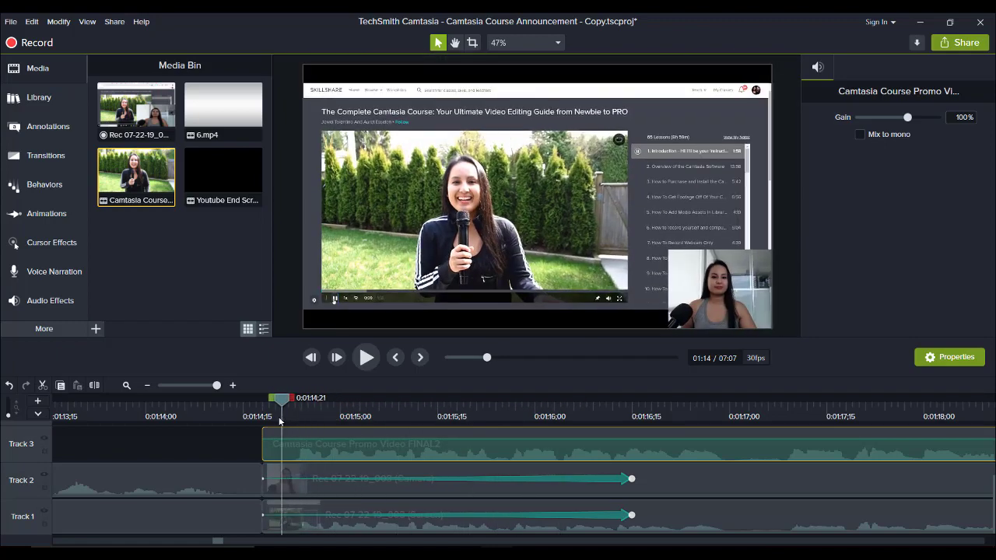
click(366, 357)
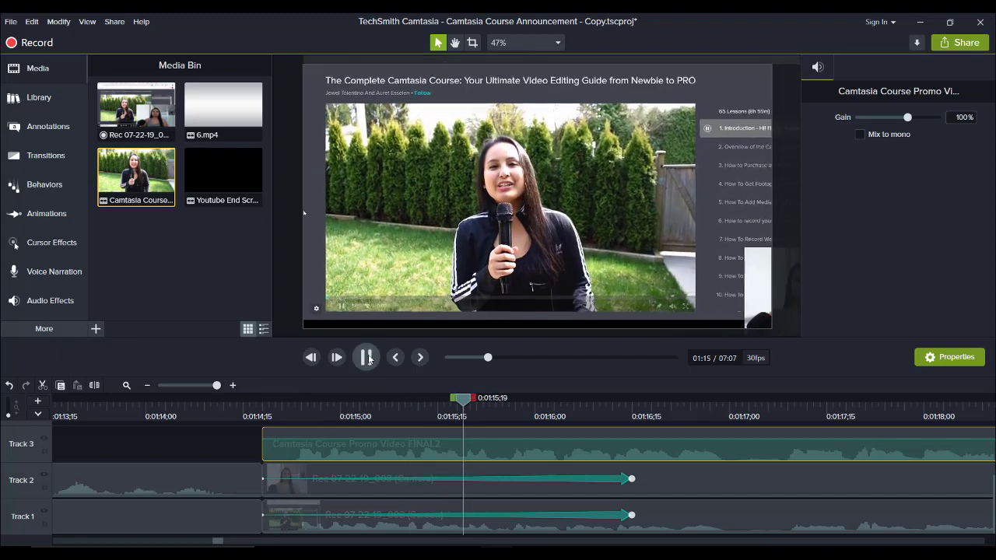
click(366, 357)
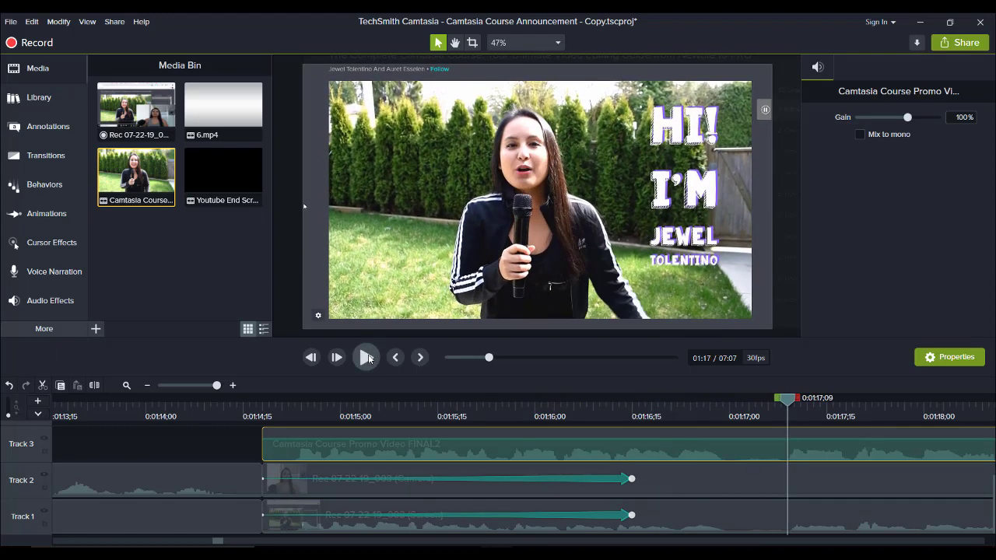
click(296, 417)
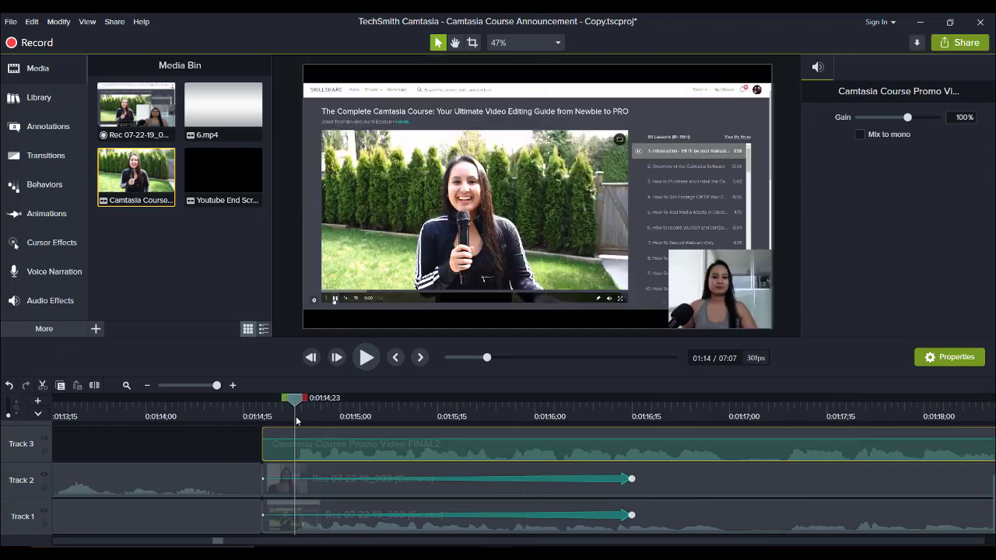
Choose Edit Audio on the Track 1 screen recording clip and return the playhead to 1:14;18.
click(739, 530)
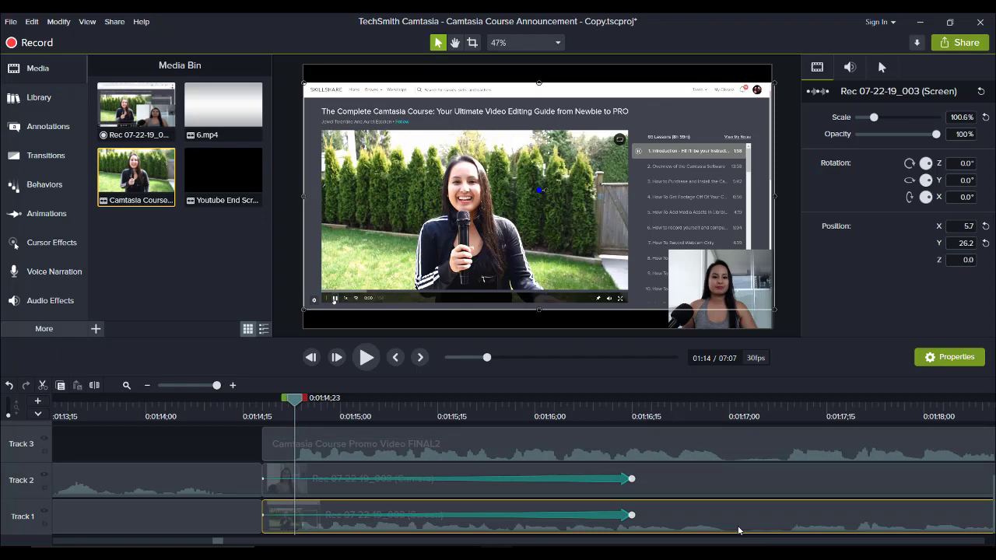
right_click(721, 521)
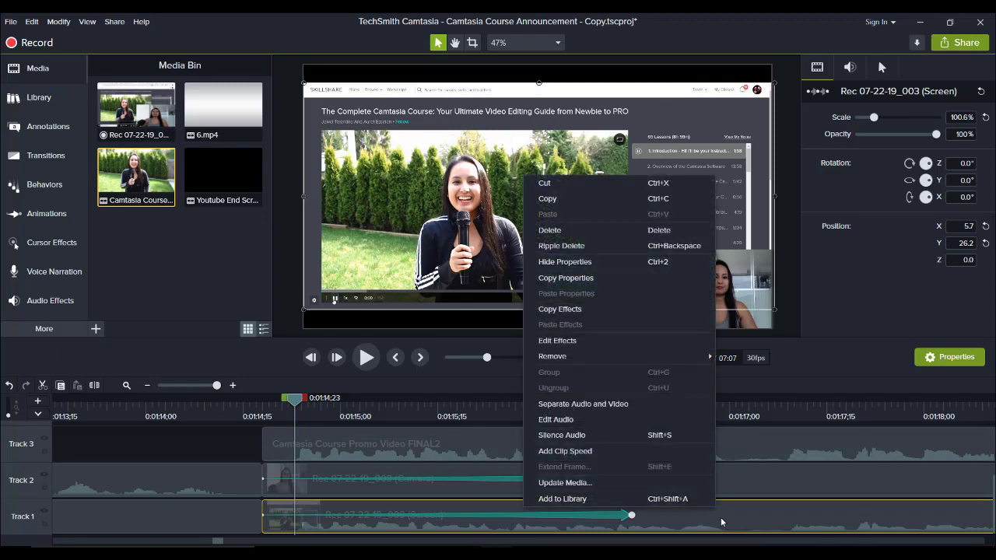
click(558, 425)
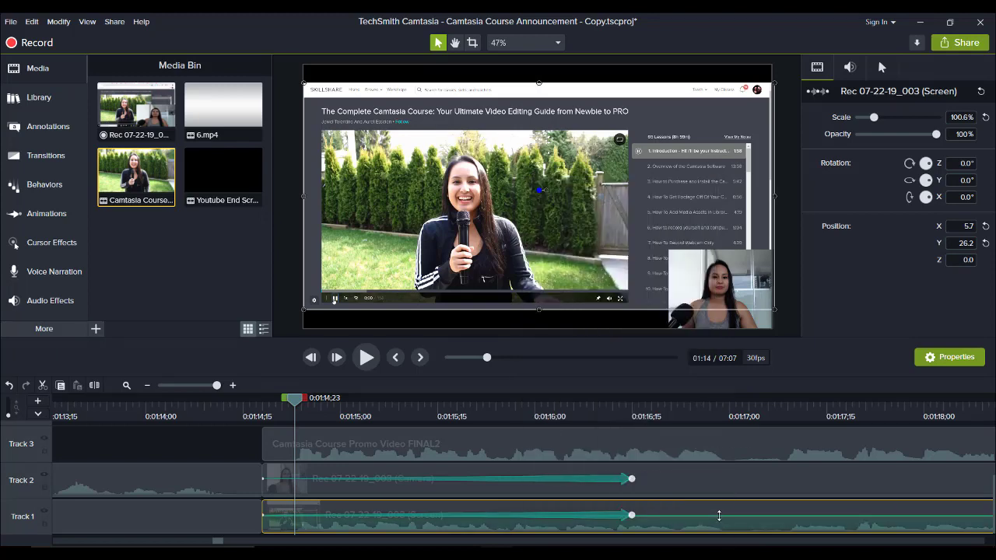
click(263, 411)
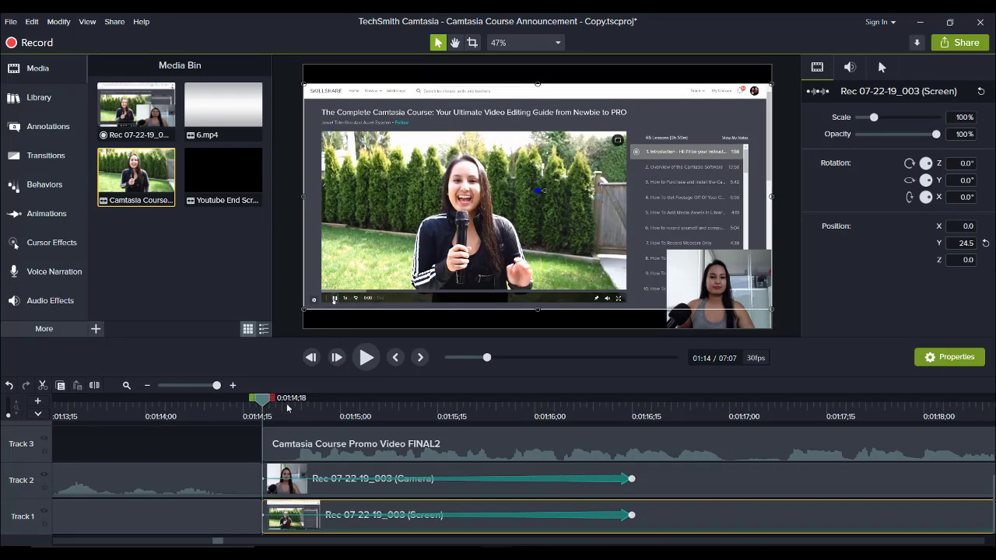
click(363, 358)
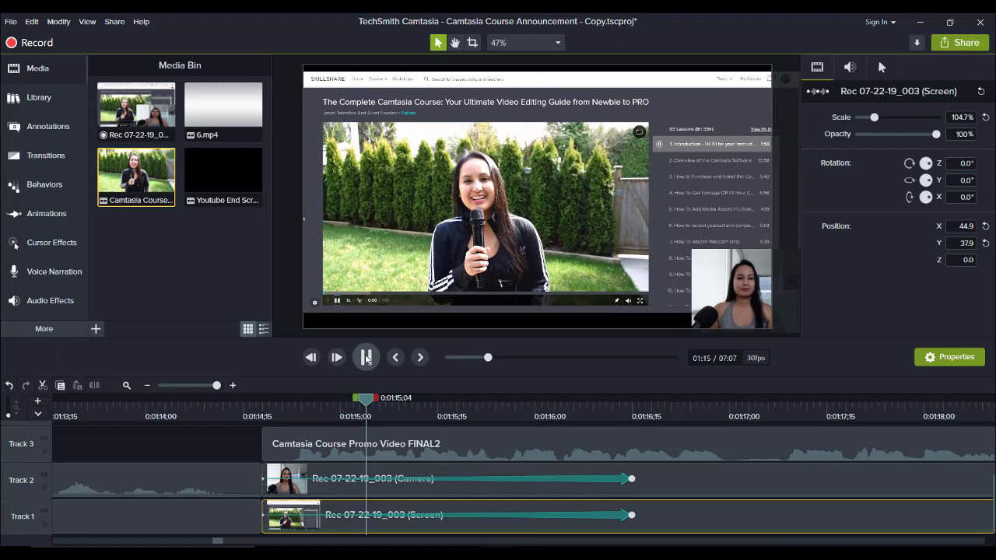
click(366, 358)
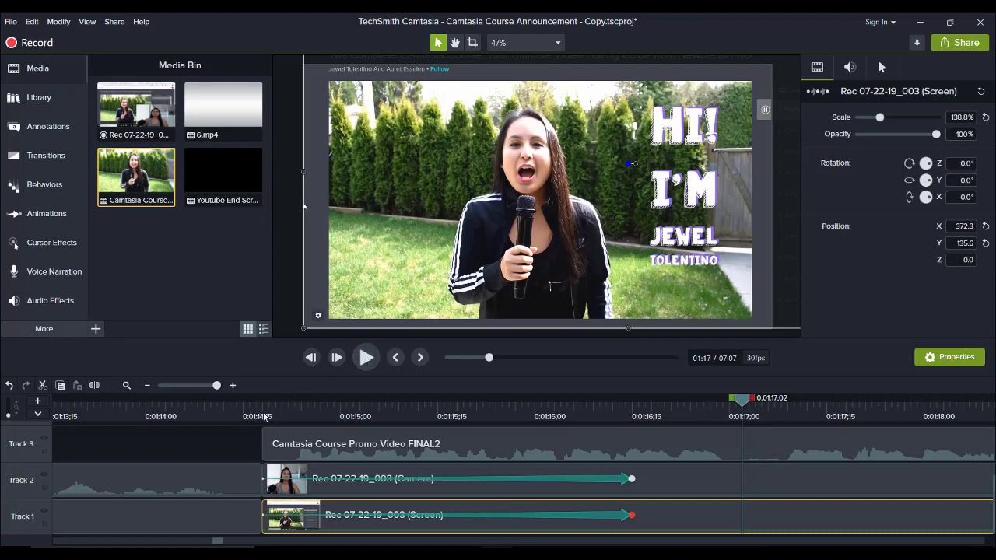
click(147, 385)
click(147, 385)
click(147, 385)
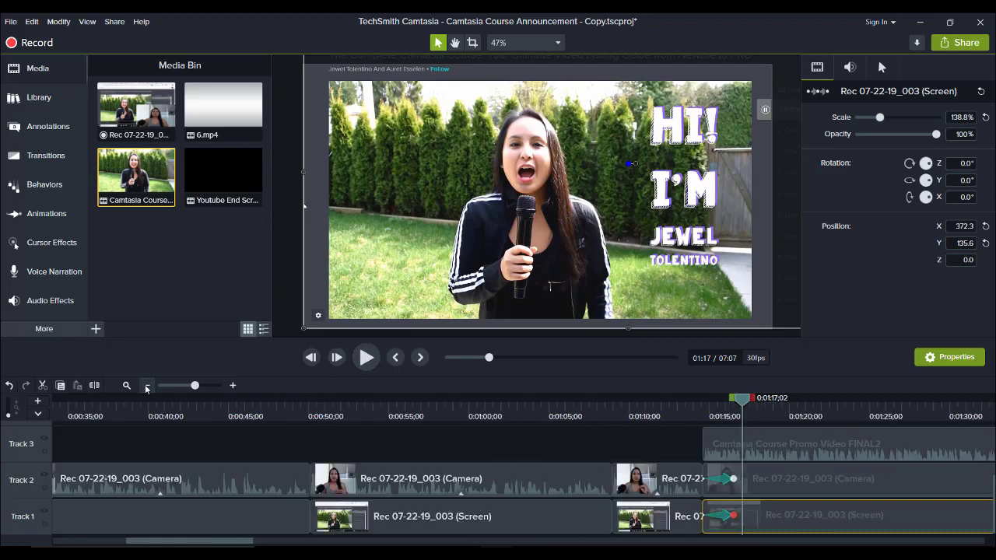
click(147, 385)
click(147, 386)
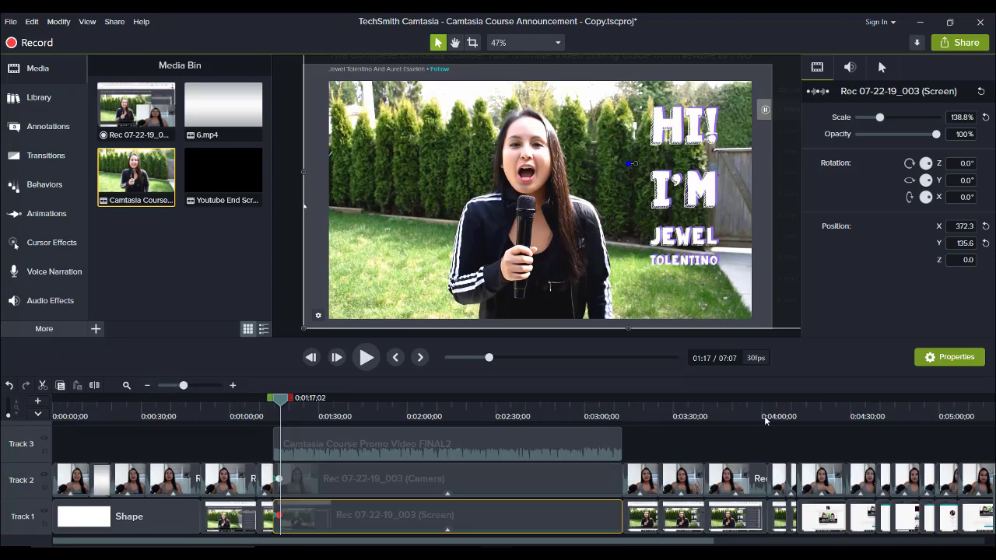
drag(280, 402, 275, 402)
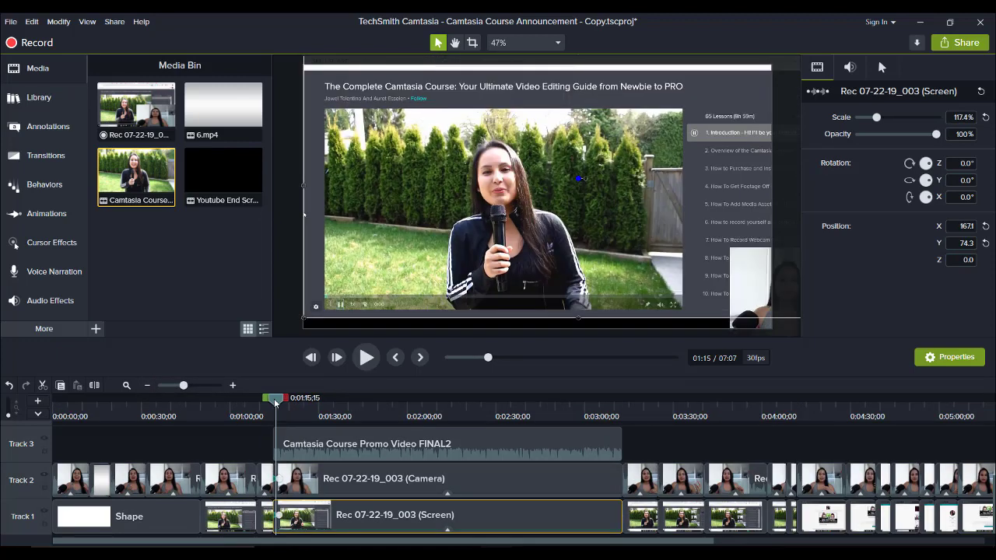